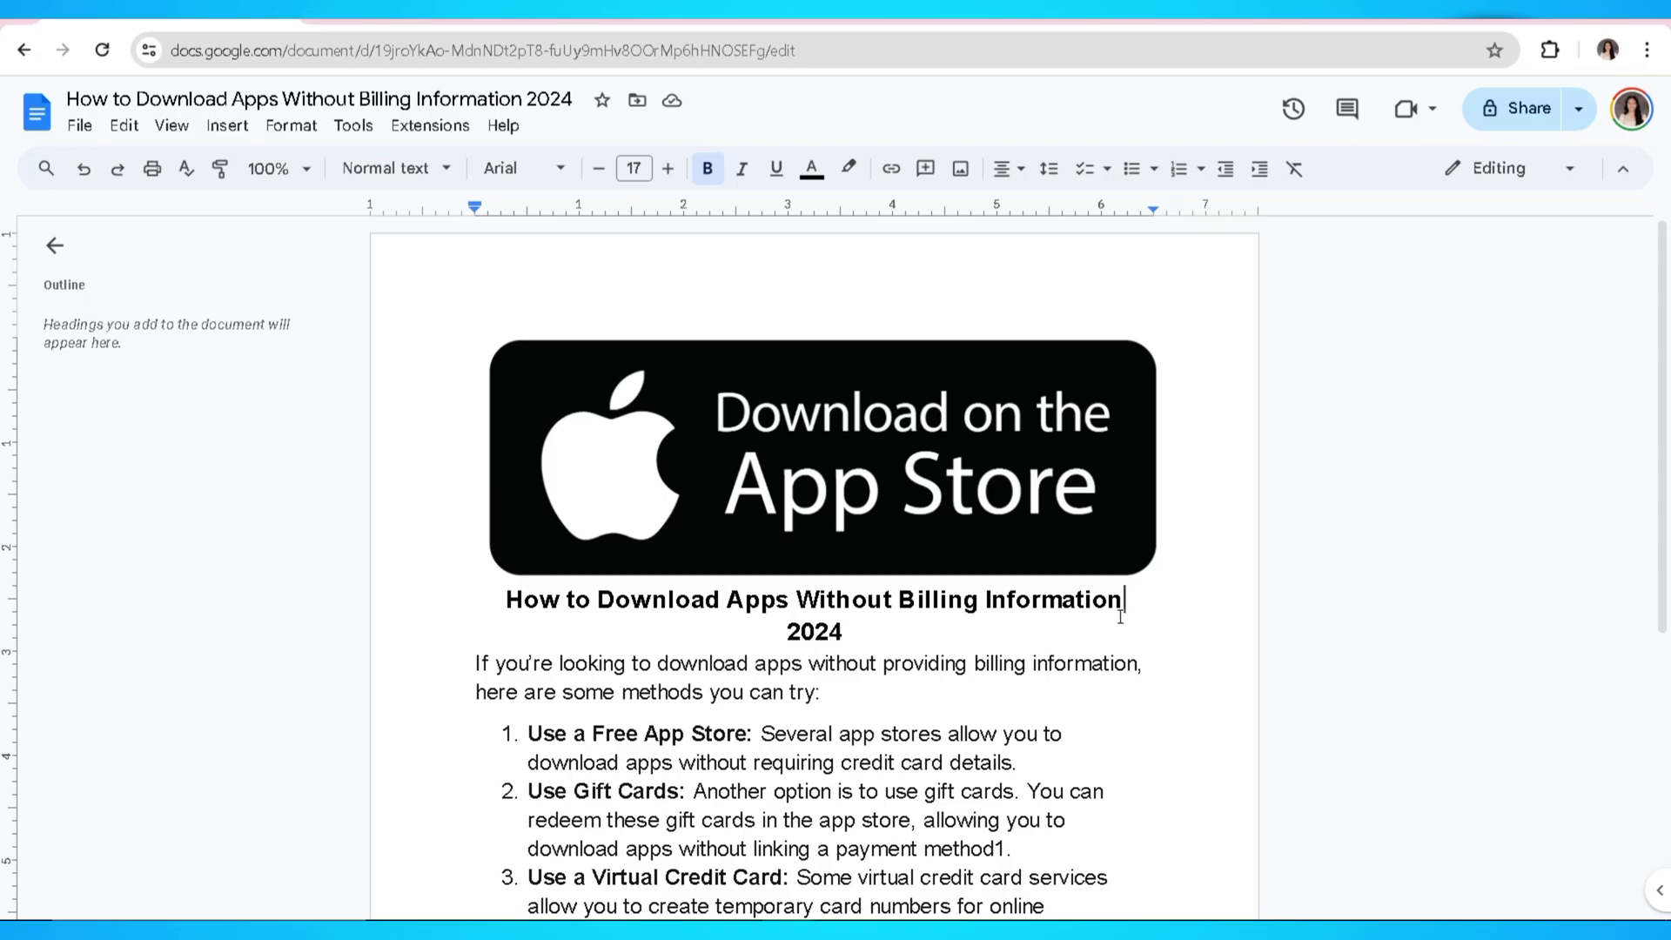
# Delete the stray '1' from 'method1' in list item 2 so it reads 'payment method'
pyautogui.click(885, 693)
pyautogui.scroll(-2, 885, 692)
pyautogui.click(940, 619)
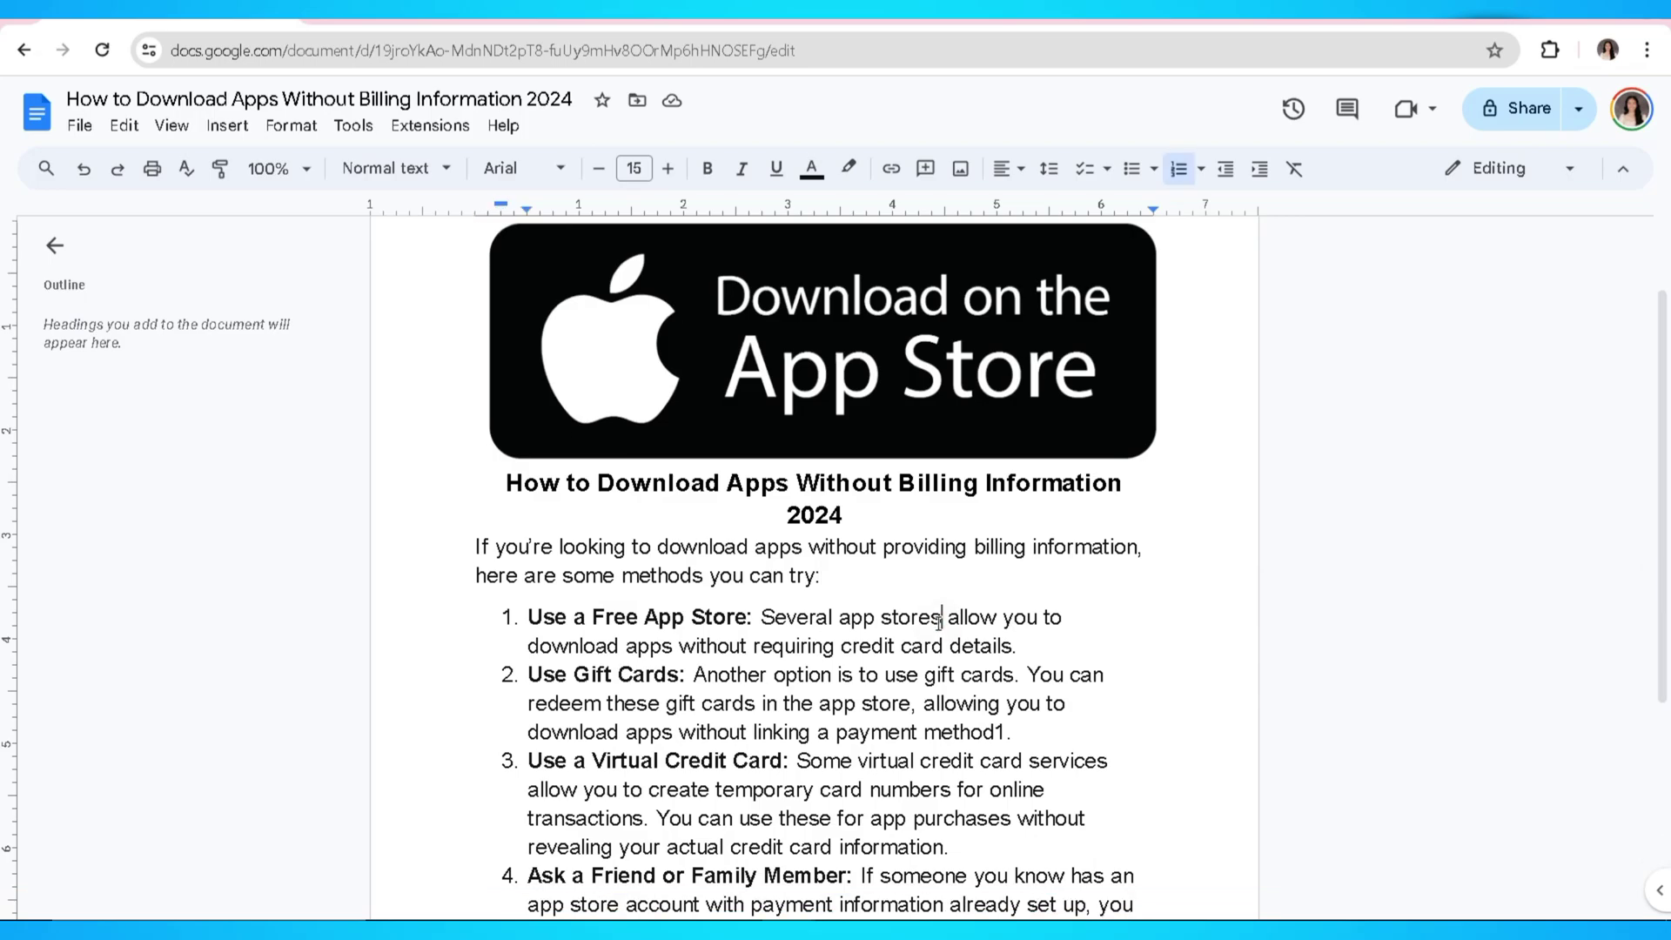
pyautogui.click(1052, 649)
pyautogui.click(1004, 733)
pyautogui.press('BackSpace')
pyautogui.click(1020, 734)
pyautogui.click(532, 761)
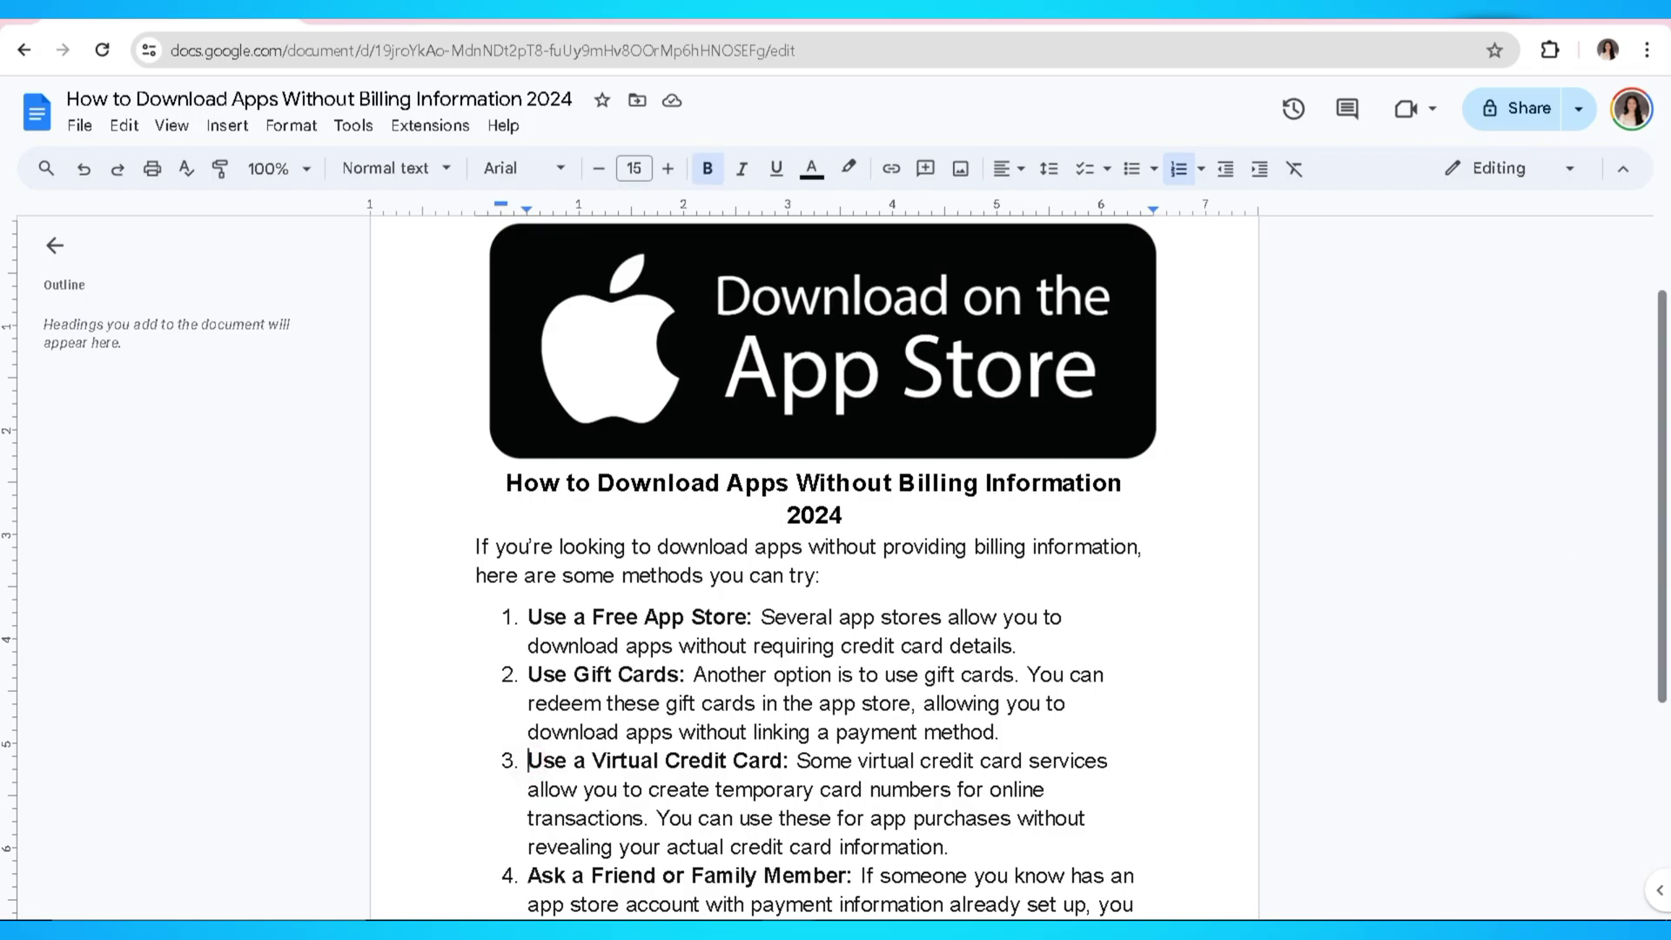
pyautogui.moveTo(1662, 496); pyautogui.dragTo(1663, 614)
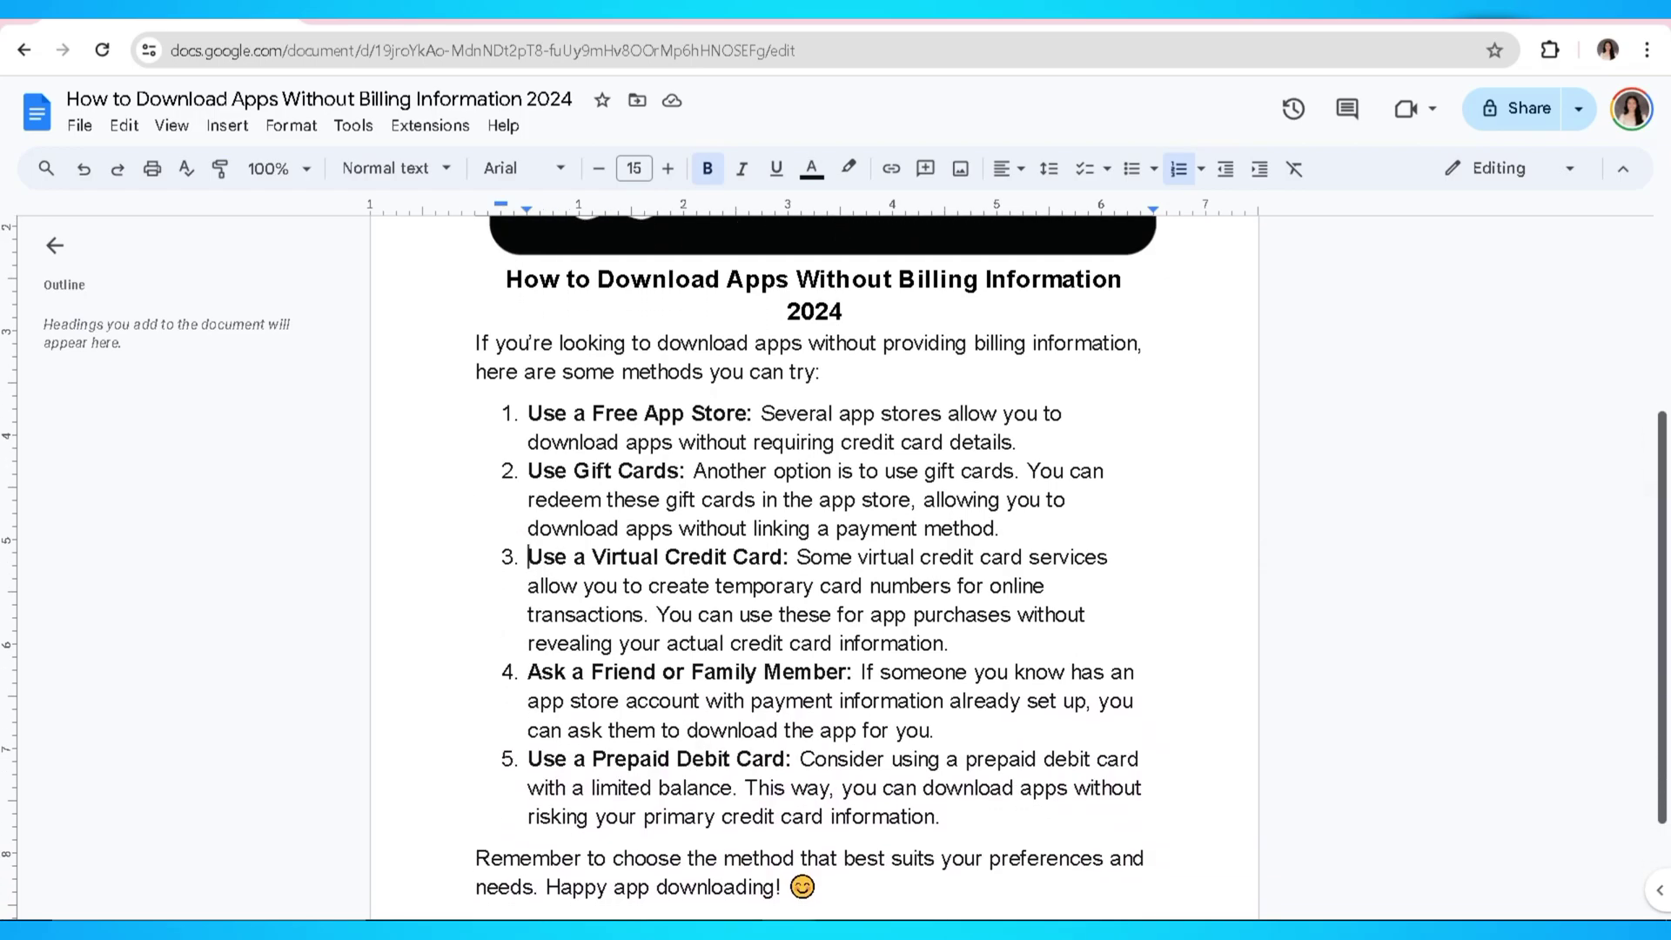
pyautogui.moveTo(1661, 614); pyautogui.dragTo(1662, 619)
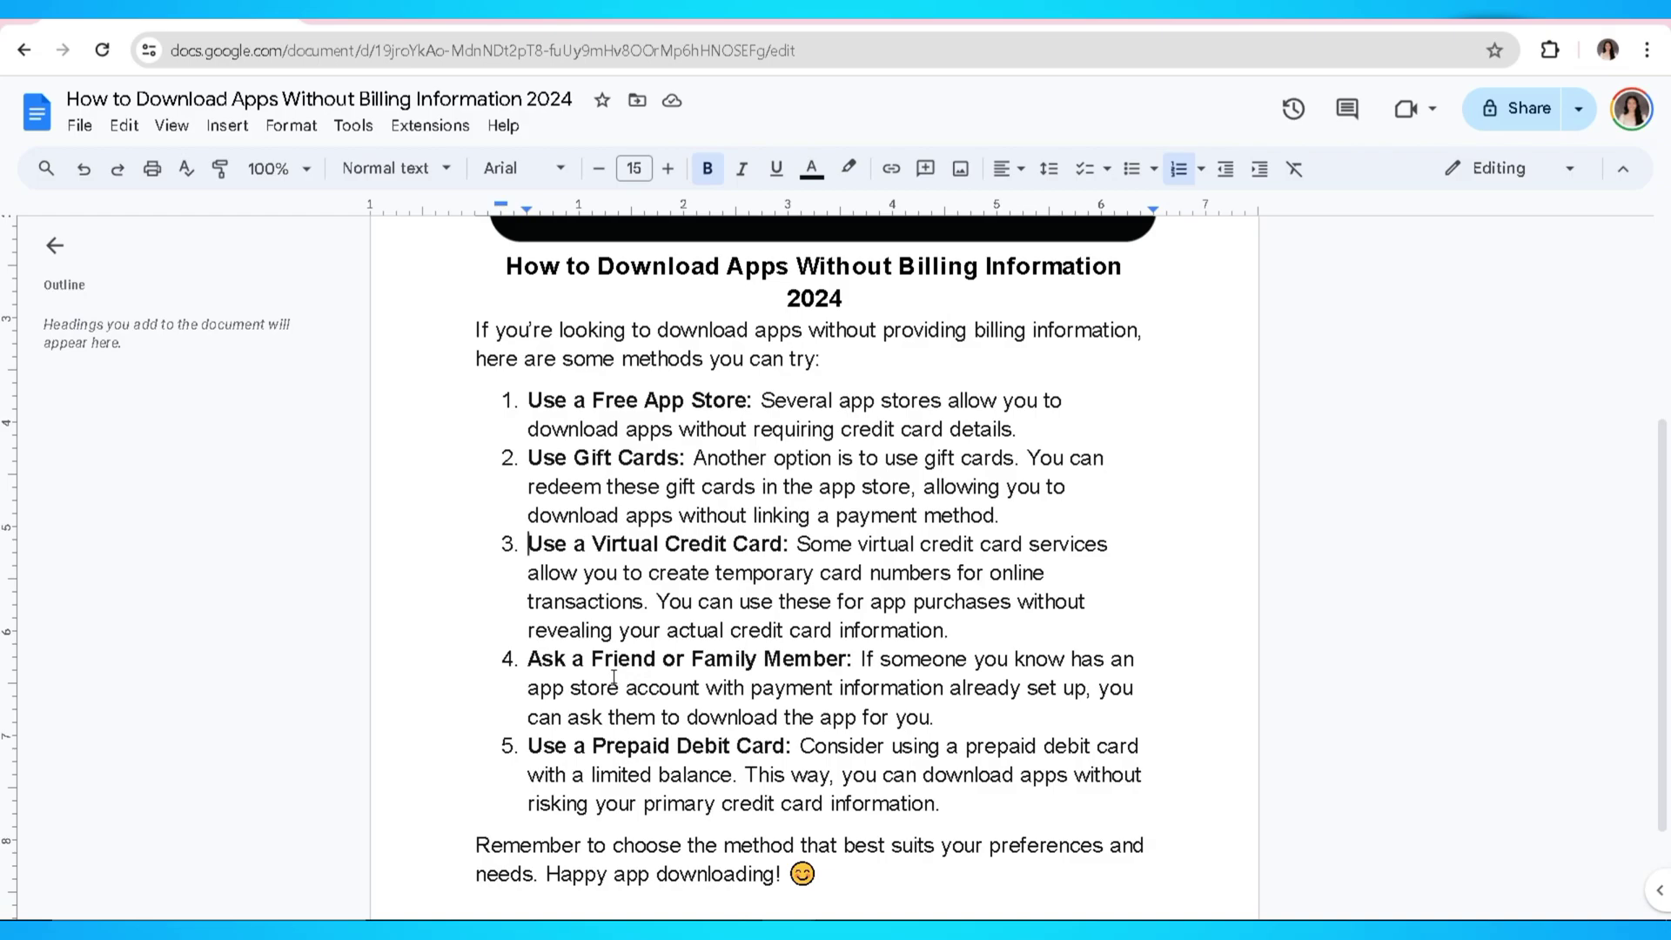
pyautogui.click(527, 658)
pyautogui.click(526, 659)
pyautogui.click(532, 745)
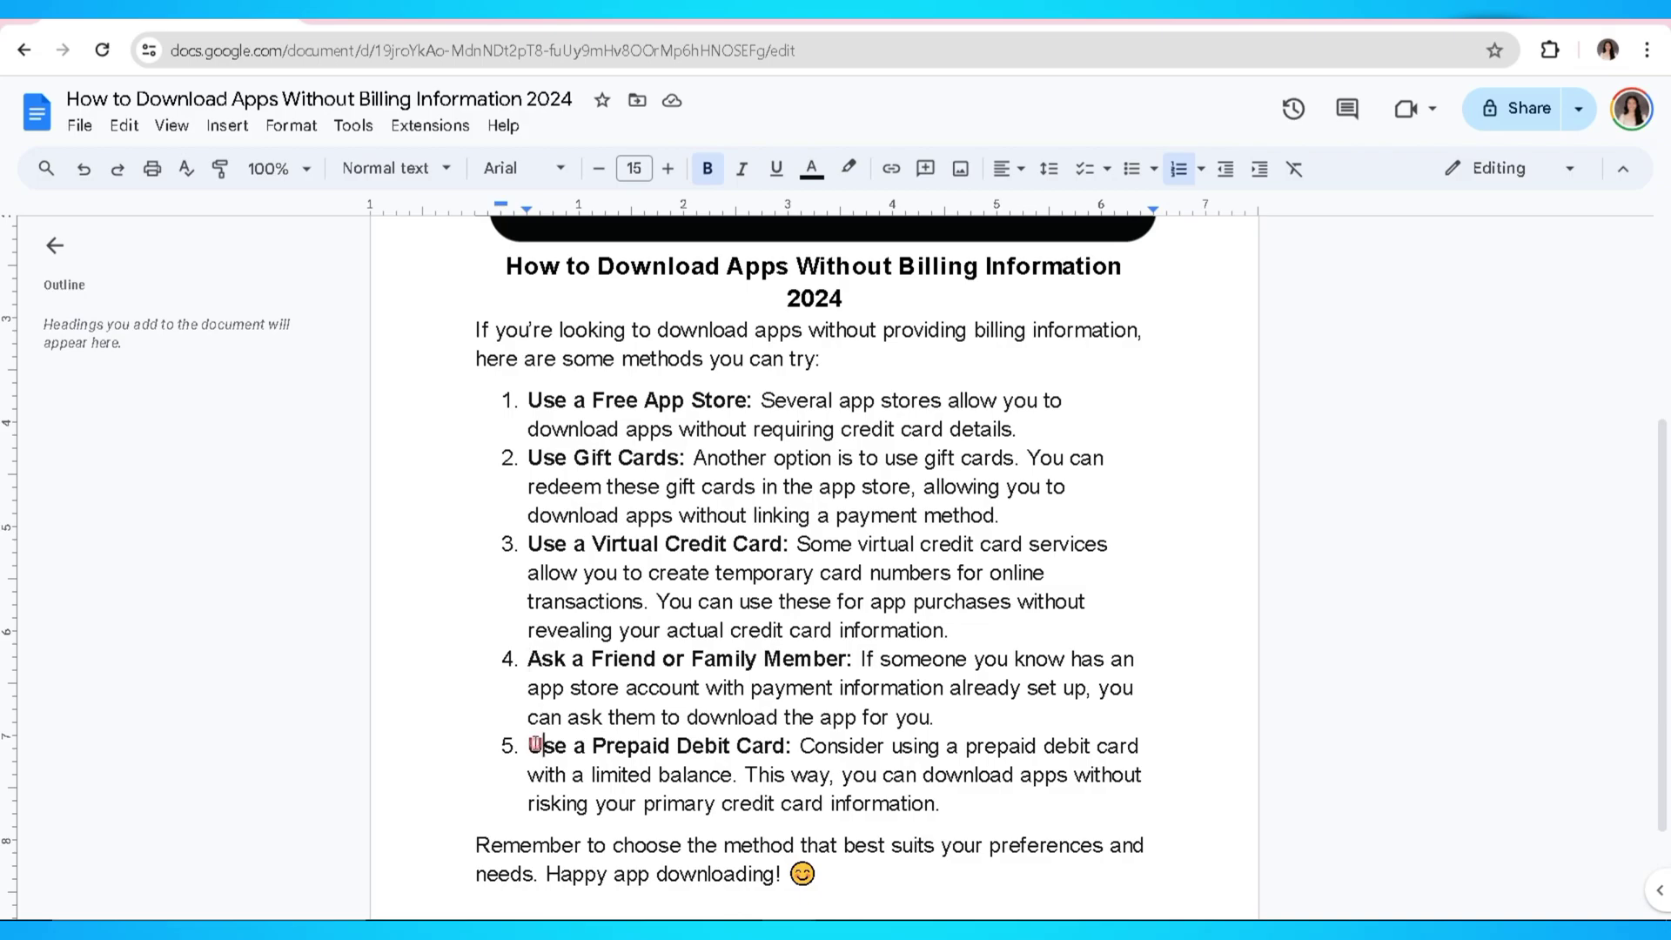